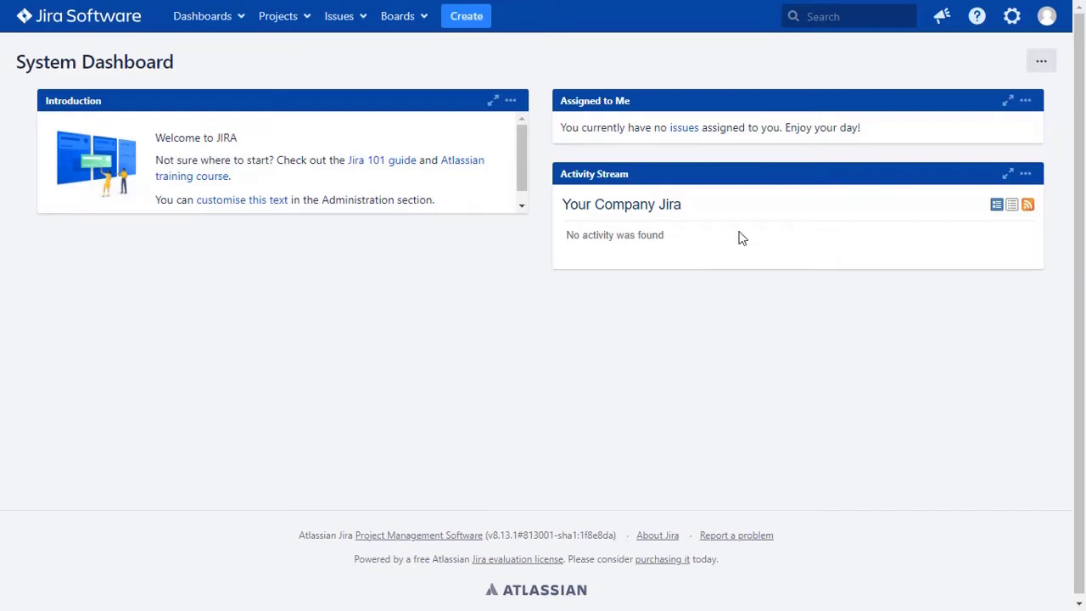
Search the Marketplace for 'oauth sso' and install a free trial of the miniOrange OIDC SSO app
click(1013, 17)
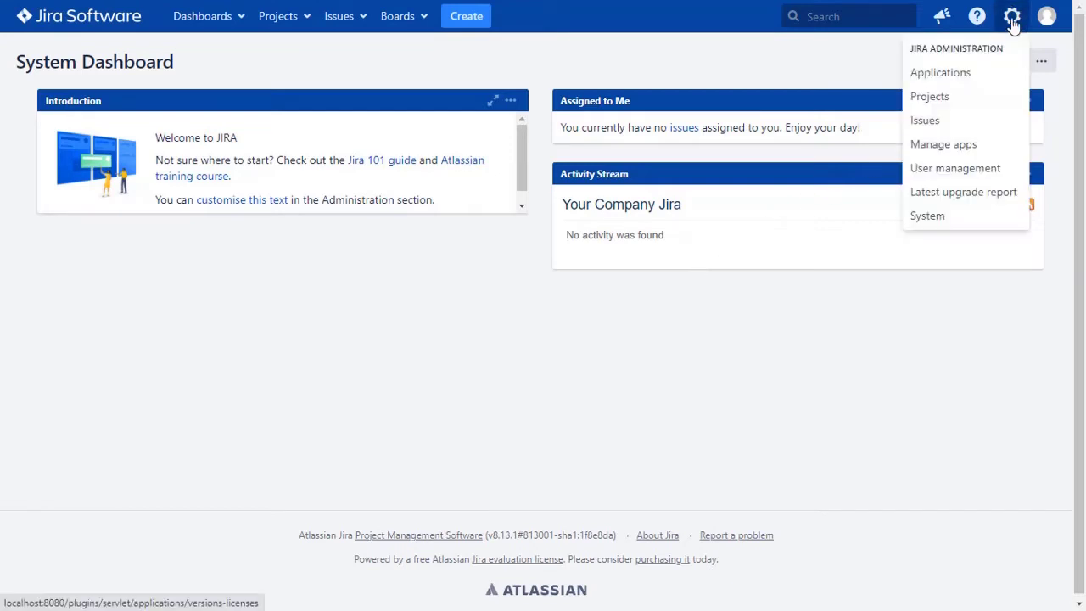
click(995, 151)
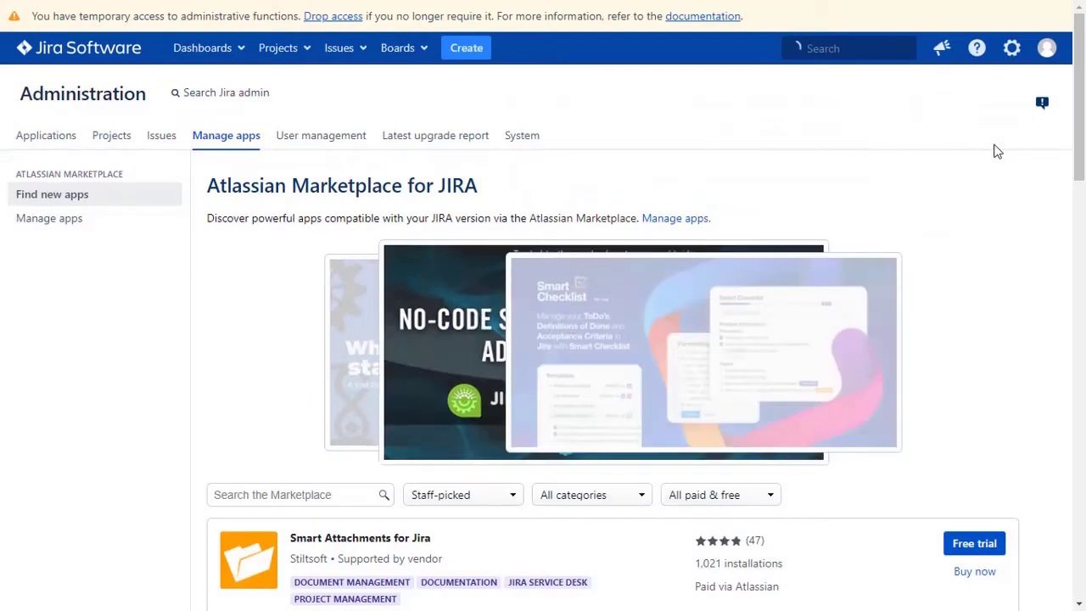
scroll(998, 151, down, 1)
scroll(998, 151, down, 1)
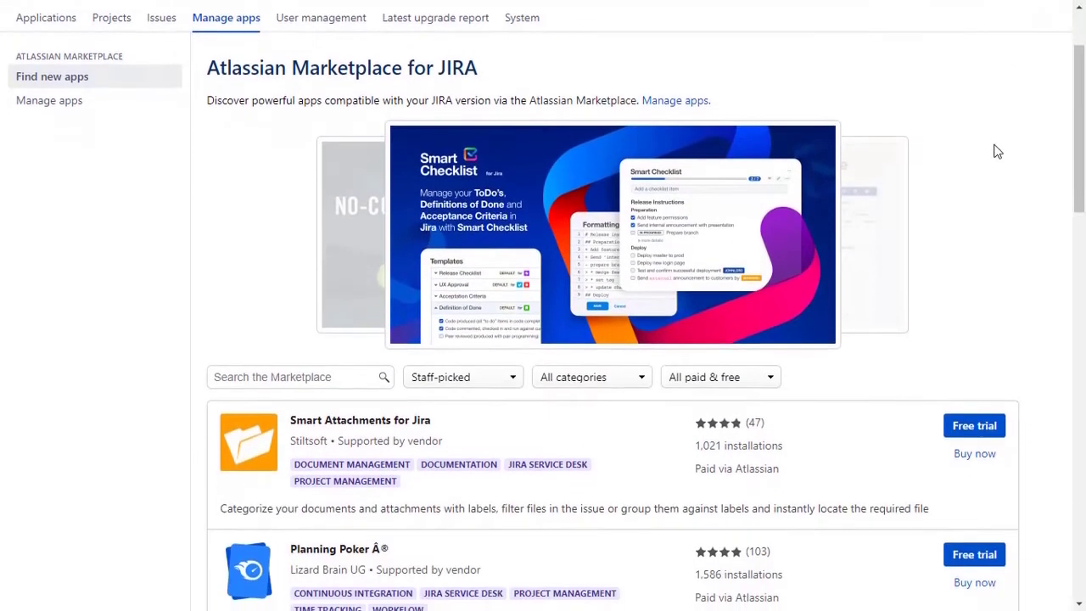
click(334, 371)
text(oauth sso)
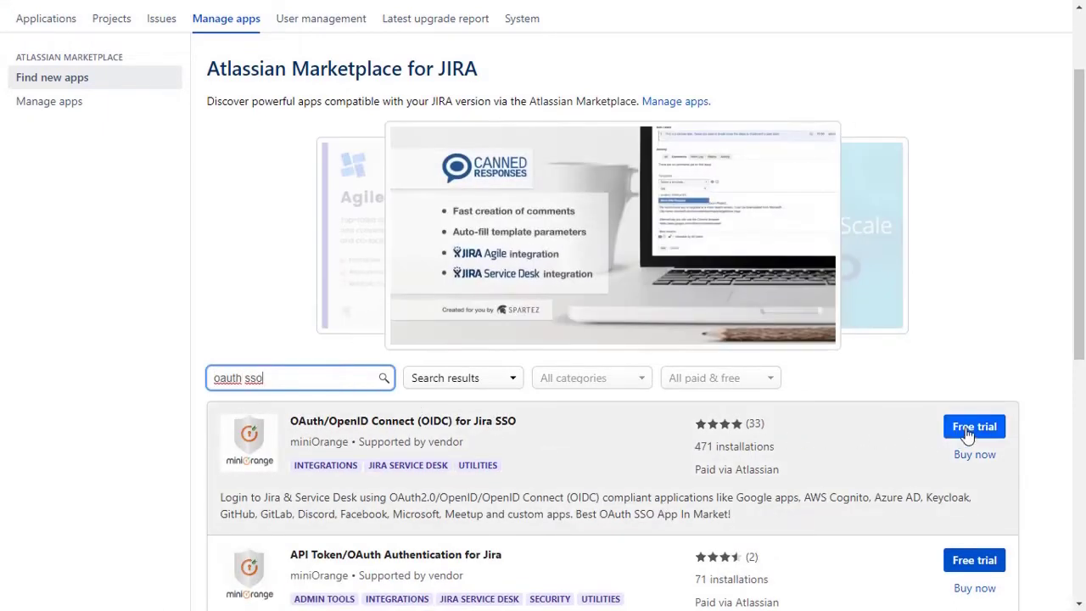
click(968, 432)
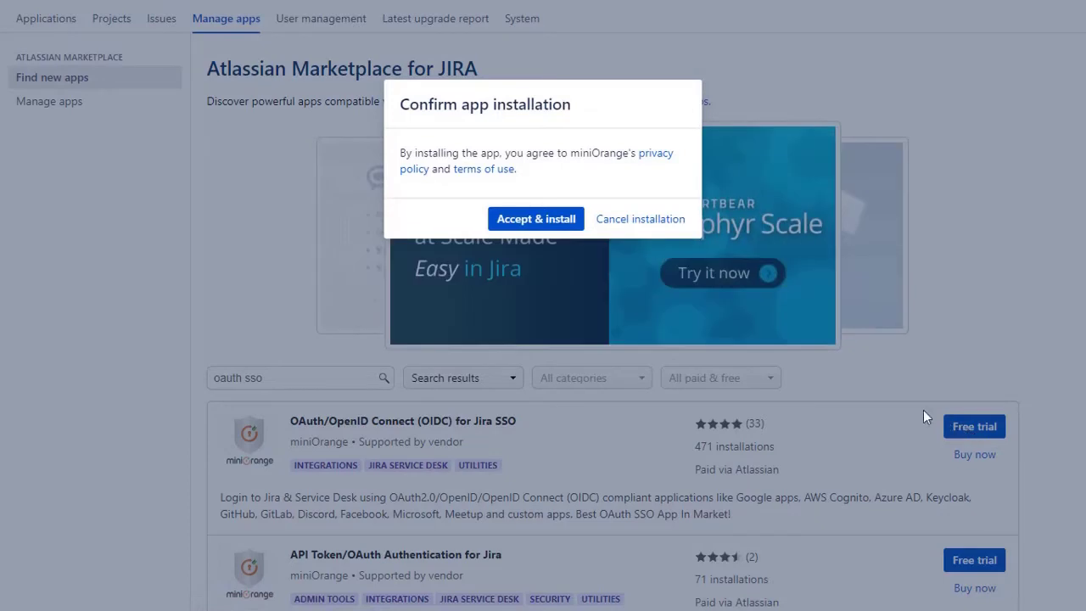
click(550, 222)
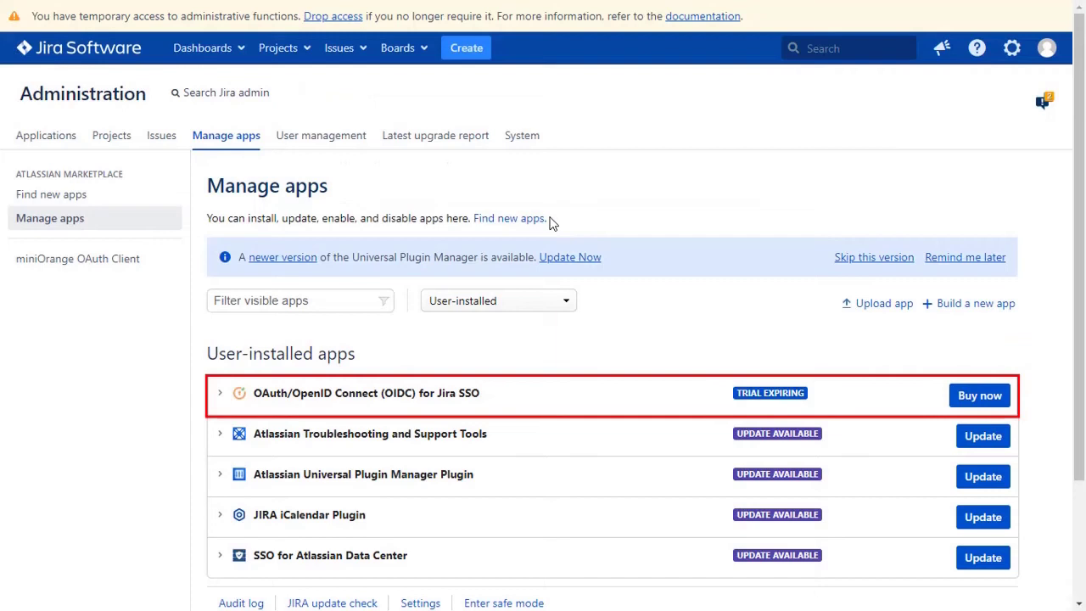
Choose AWS Cognito as the application in miniOrange OAuth Client and open its setup guide
click(142, 266)
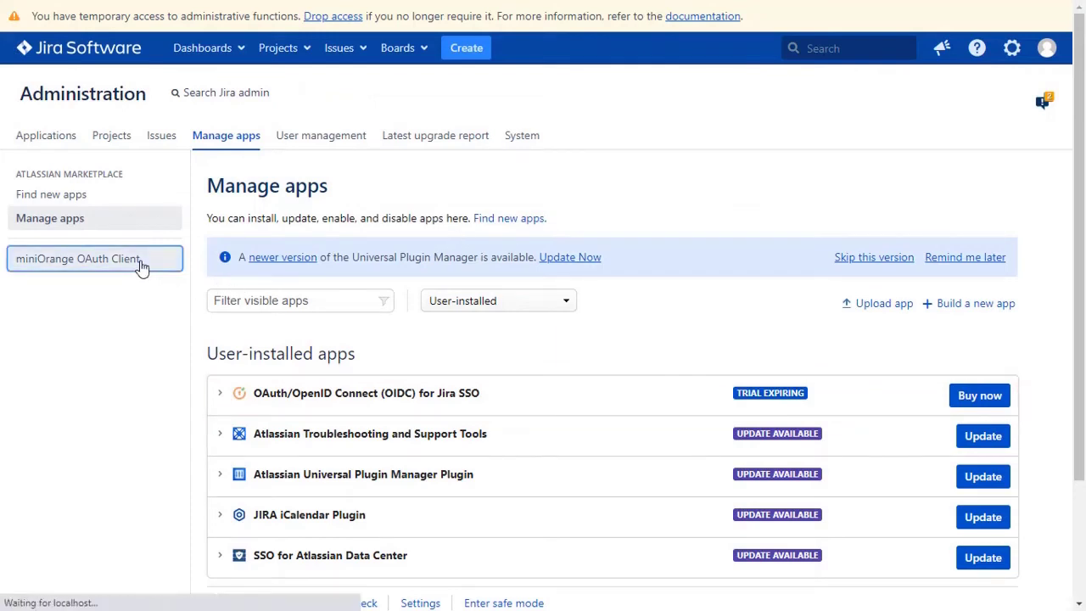
scroll(63, 323, down, 2)
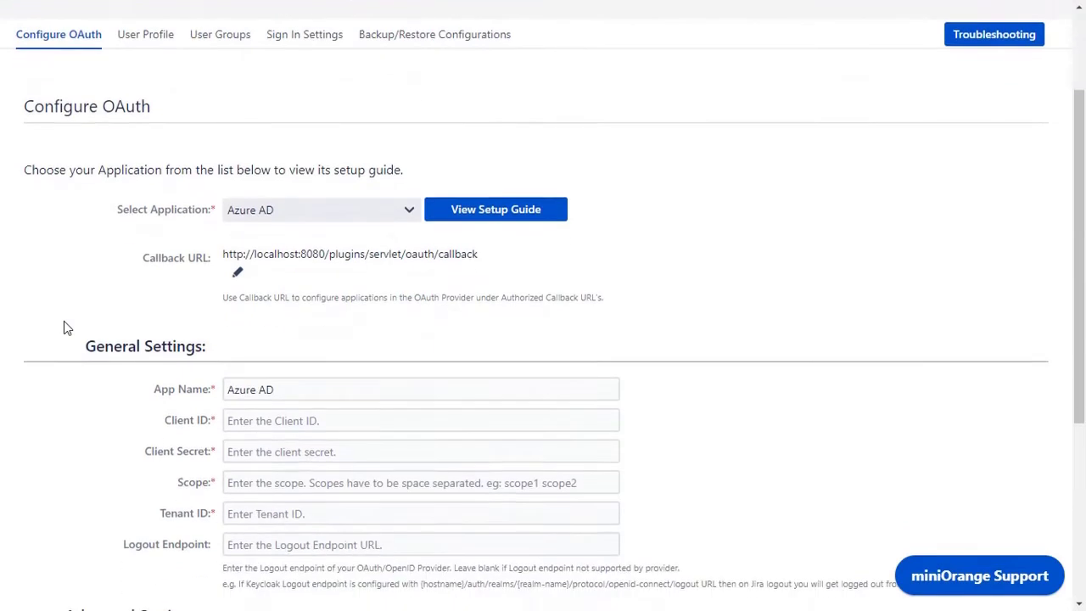
click(259, 194)
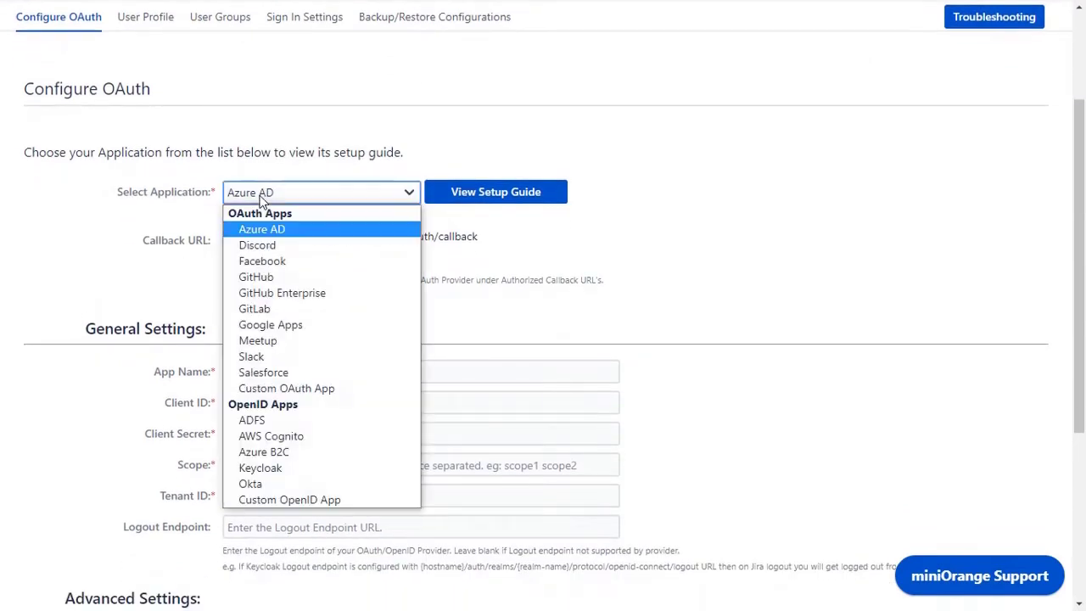
click(269, 436)
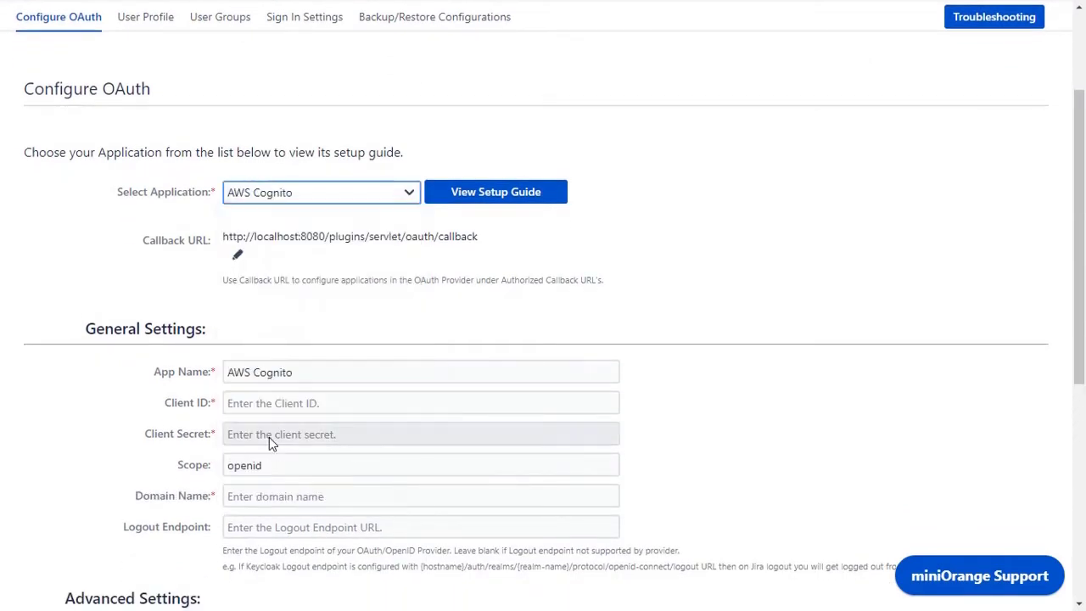
click(498, 199)
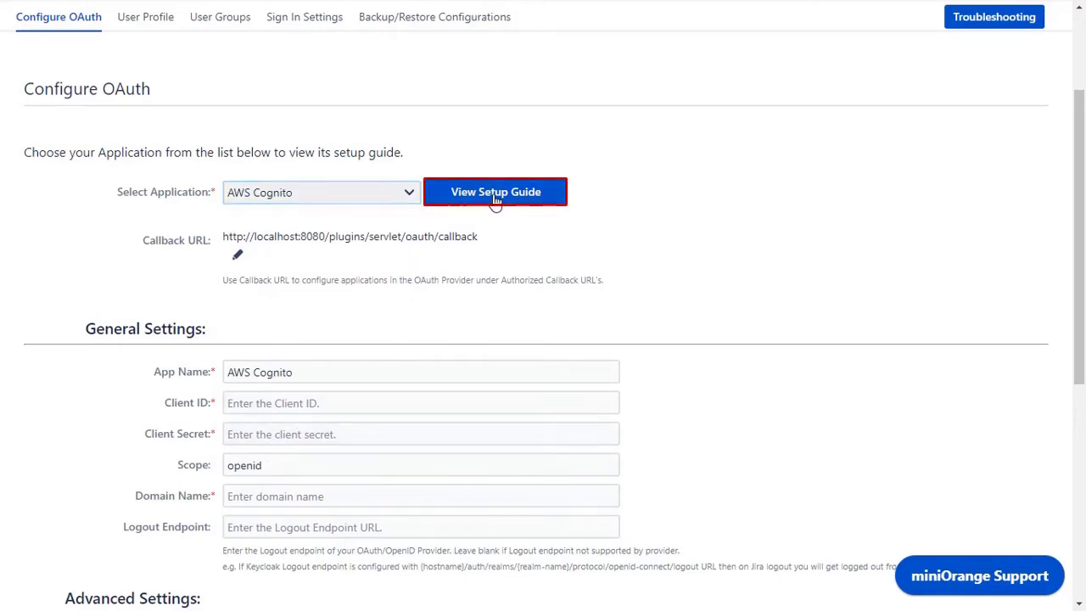
scroll(738, 317, down, 10)
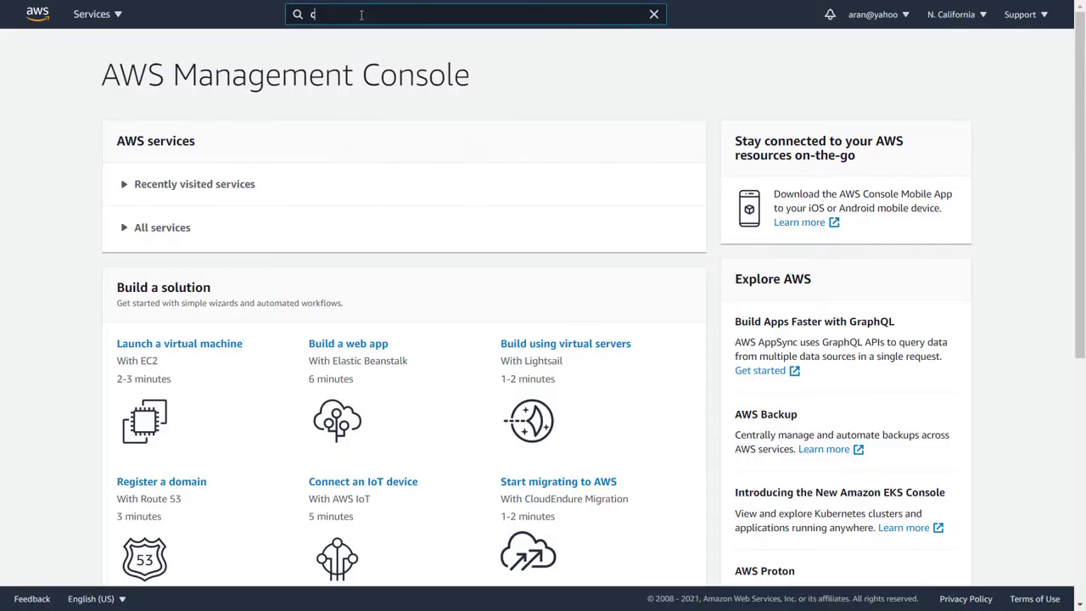
Search 'cognito' in the console and open the Jira OAuth user pool under Manage User Pools
text(cognito)
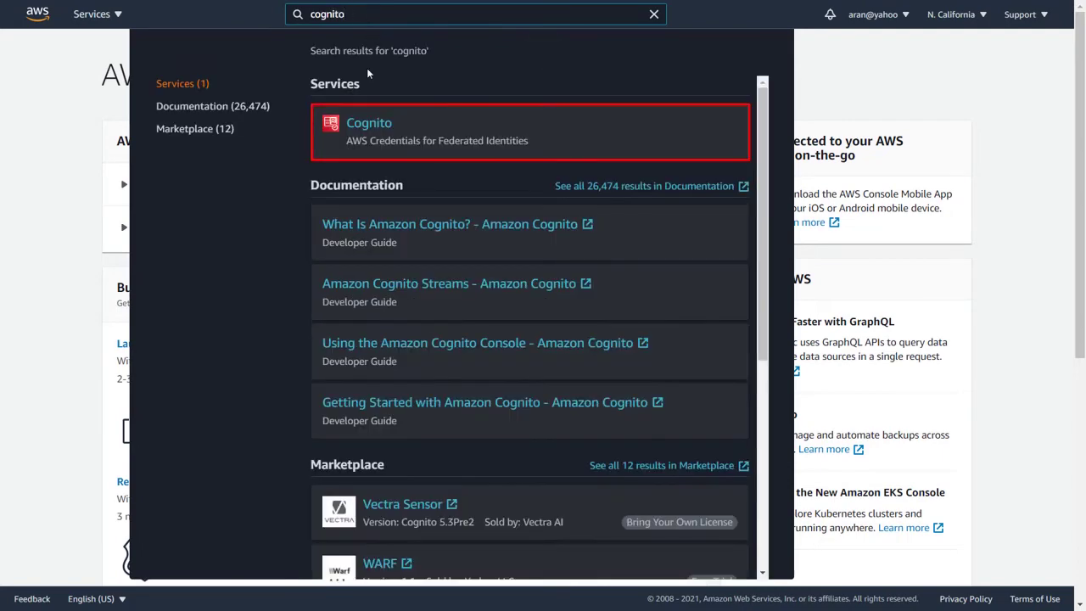
click(371, 126)
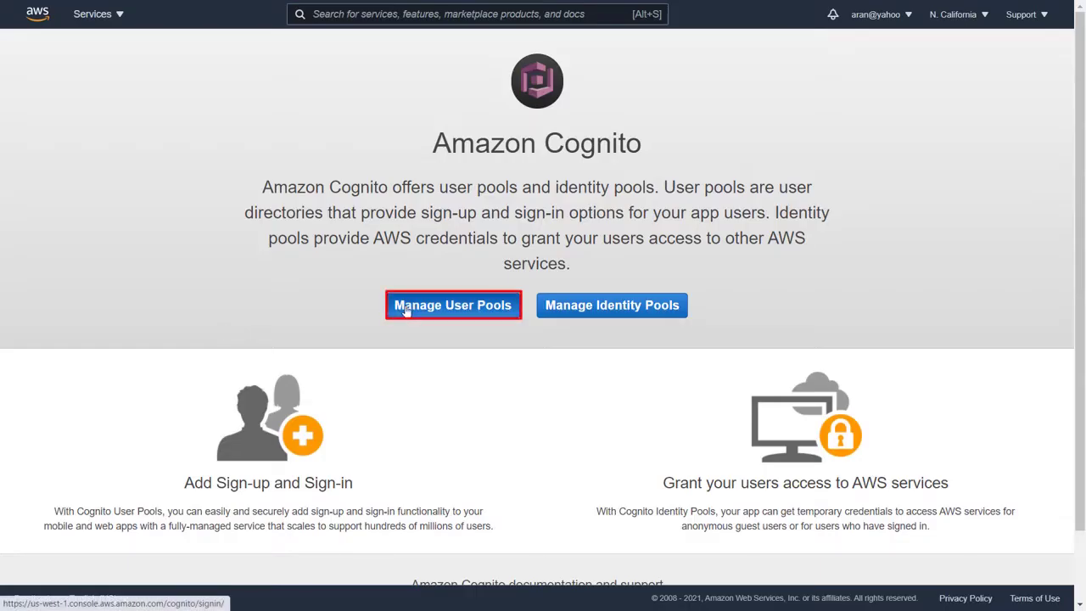
click(404, 307)
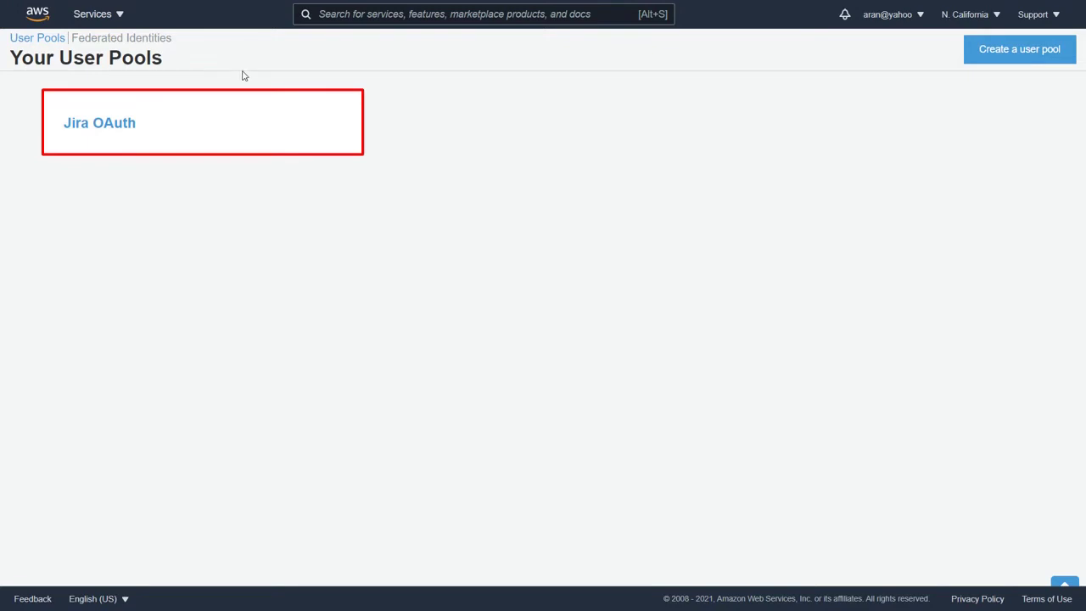
click(256, 131)
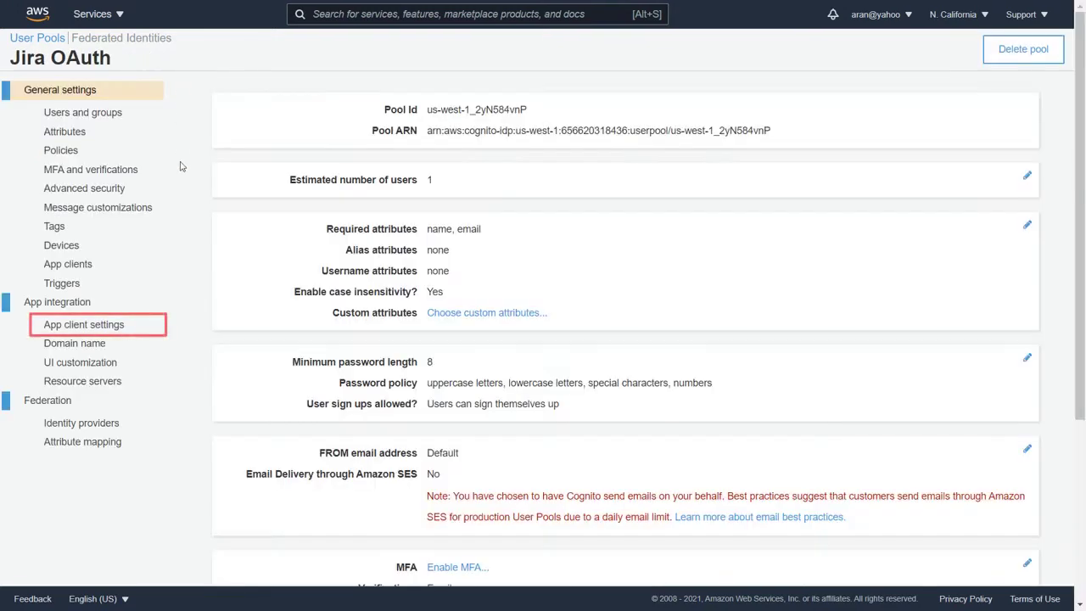
Enable Cognito User Pool, paste Jira's callback URL, allow authorization code grant, and save the app client
click(148, 328)
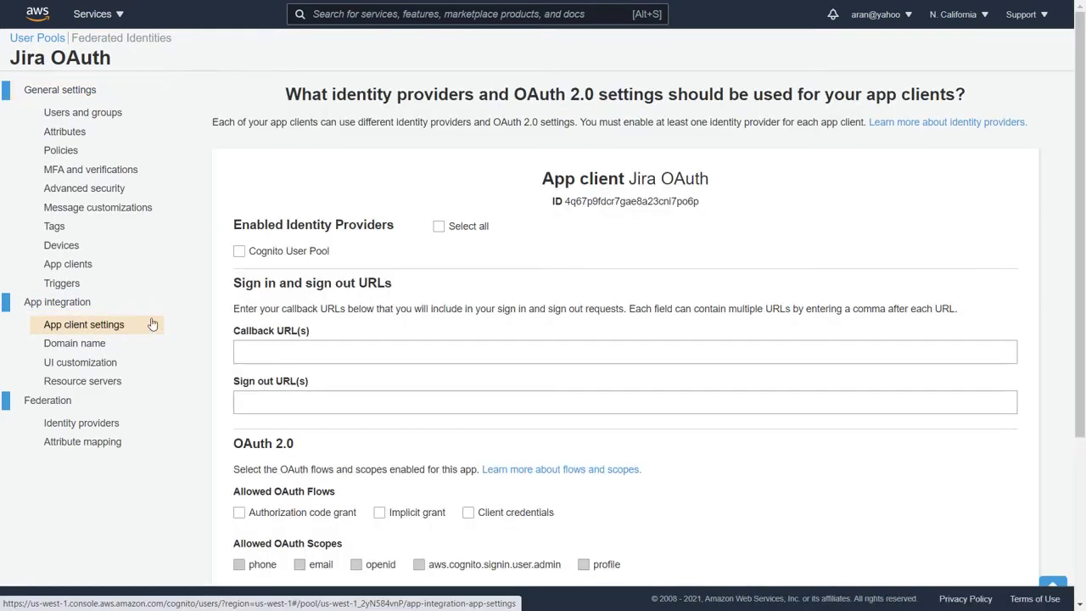
click(240, 252)
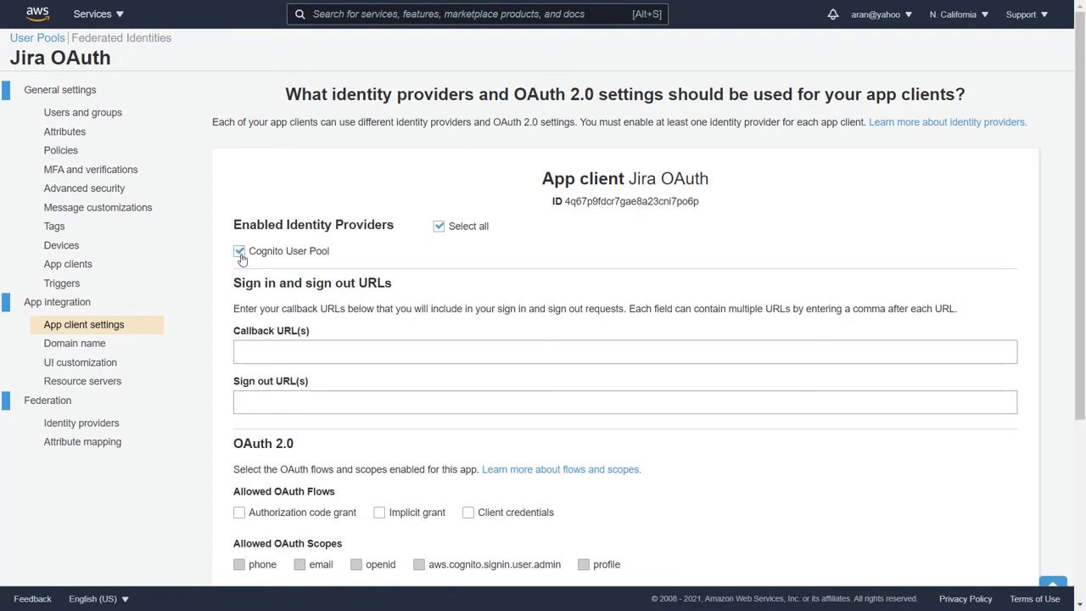
click(273, 356)
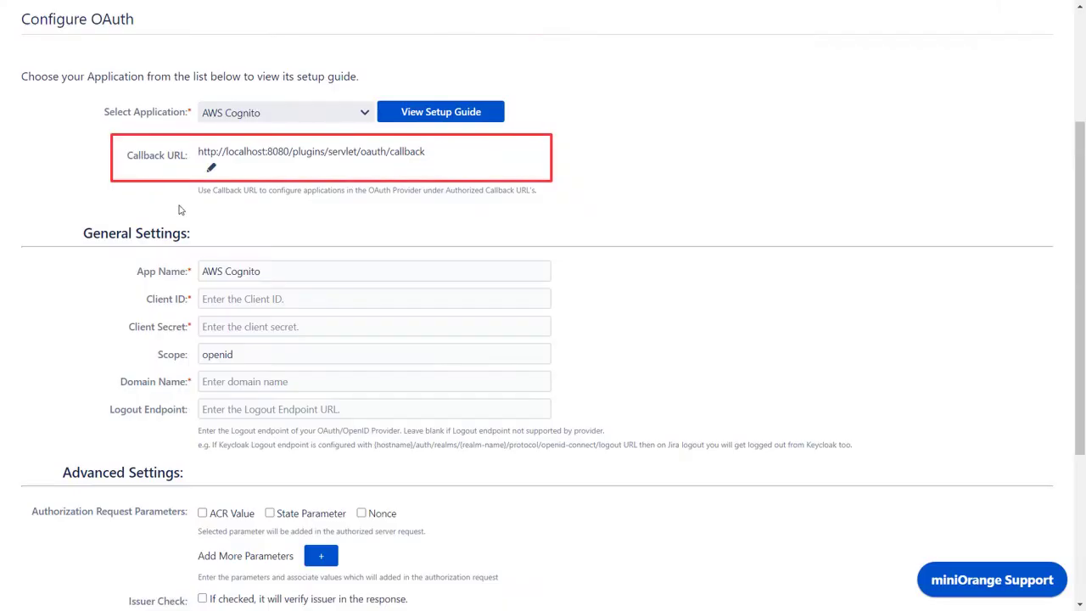
click(211, 167)
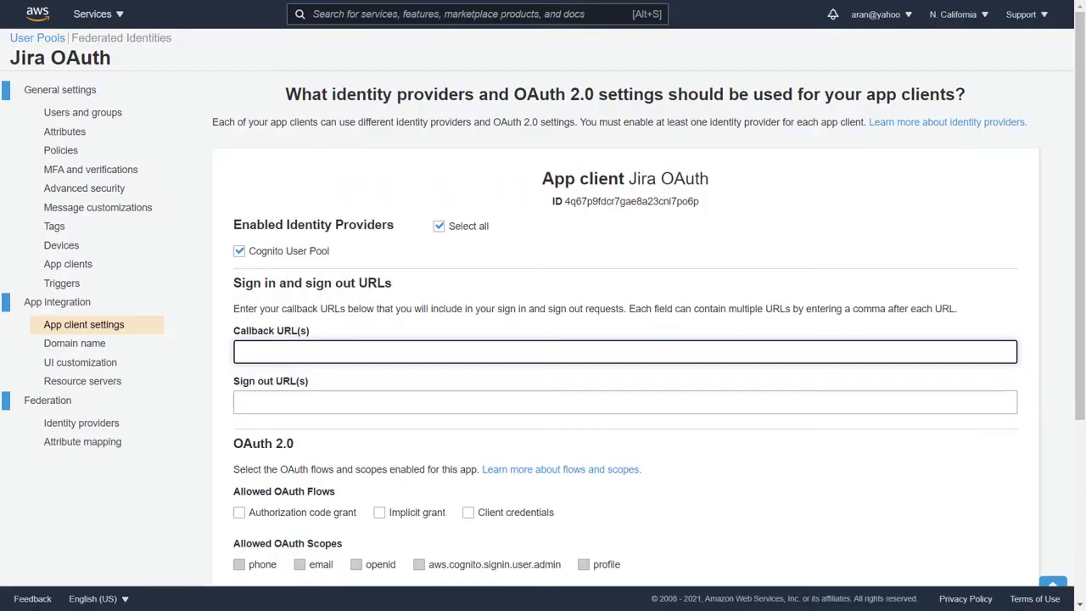
key(ctrl+v)
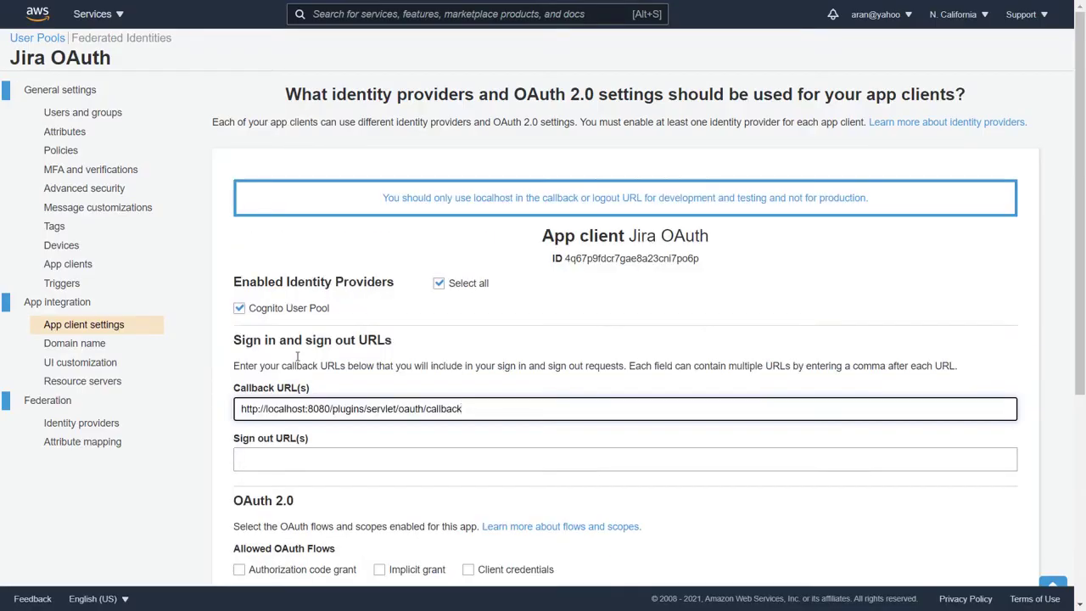
scroll(298, 359, down, 3)
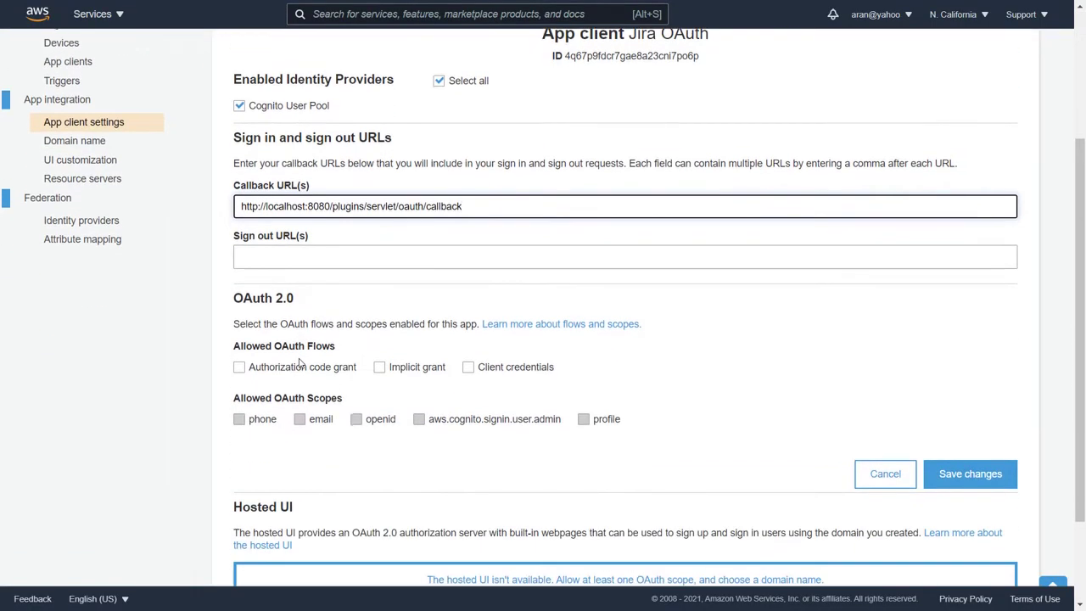
click(240, 369)
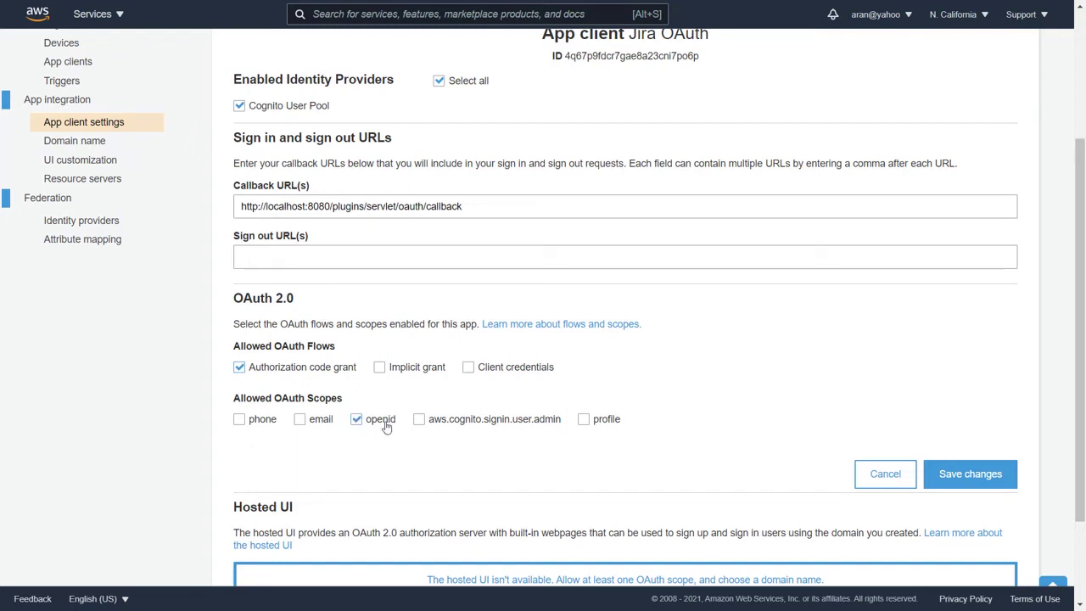
click(957, 480)
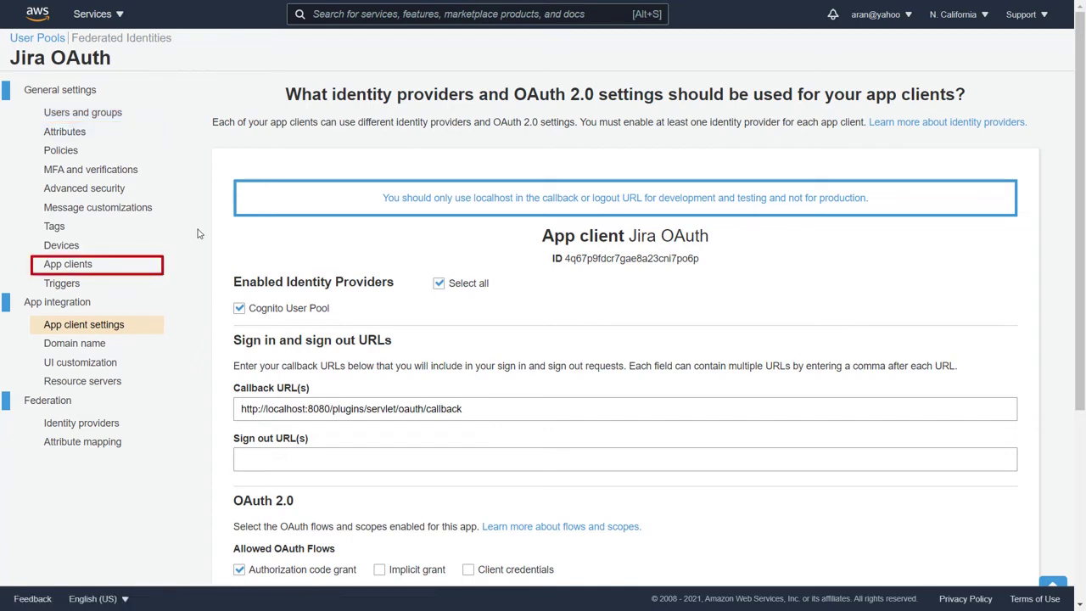
Copy the Cognito app client's ID and secret into Jira's Client ID and Client Secret fields
click(111, 272)
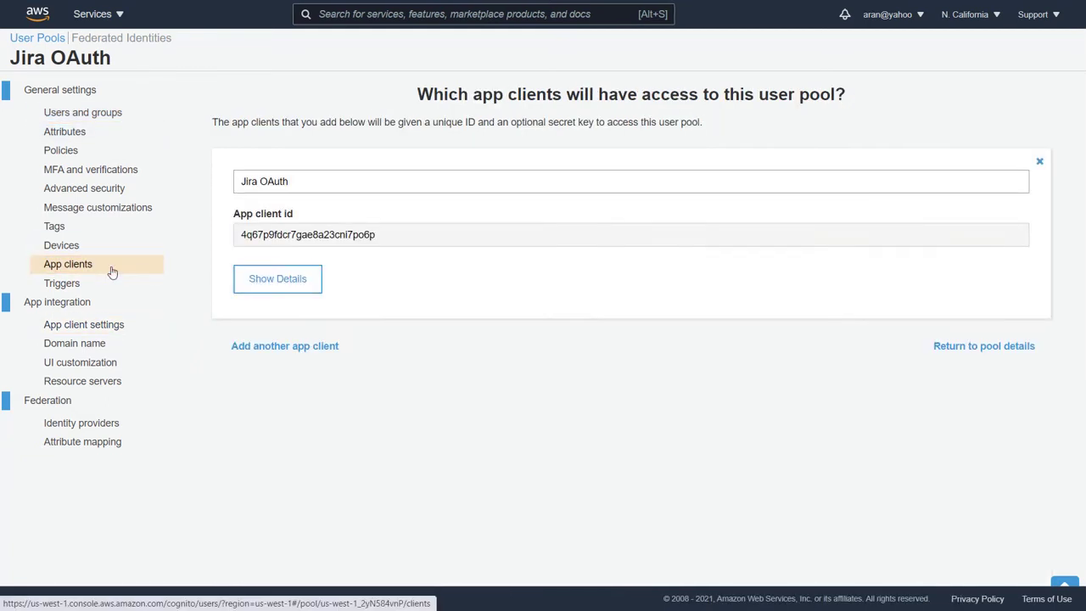
click(261, 285)
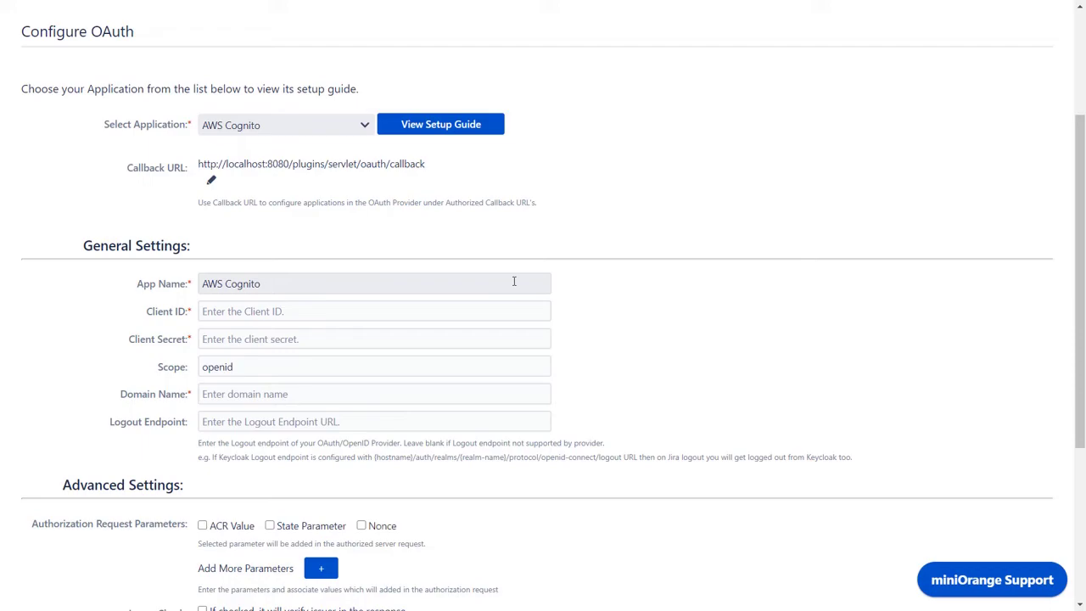
click(492, 311)
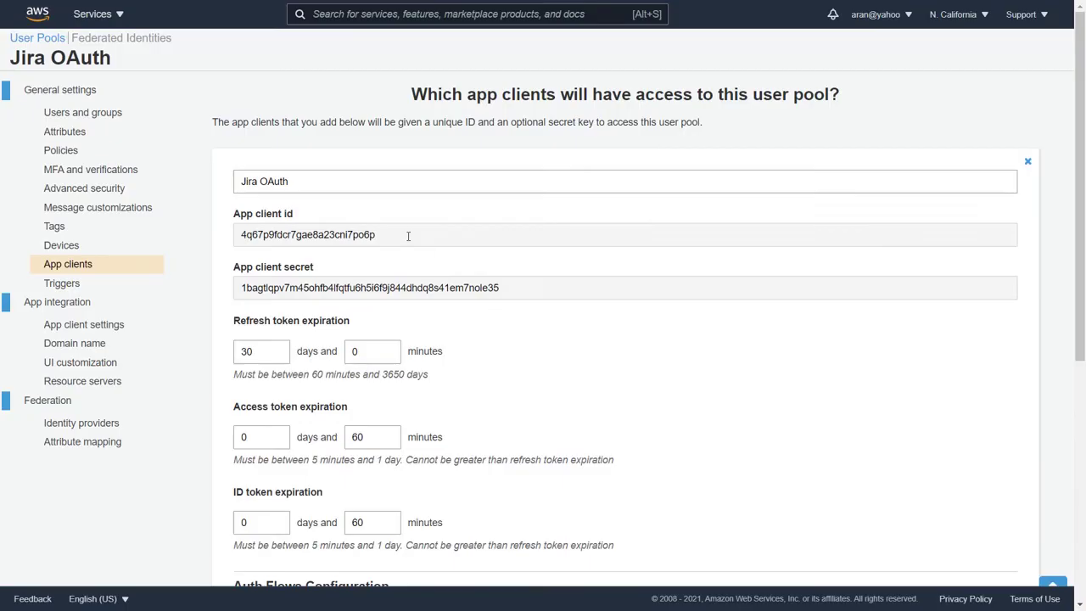
click(403, 234)
drag(402, 235, 241, 235)
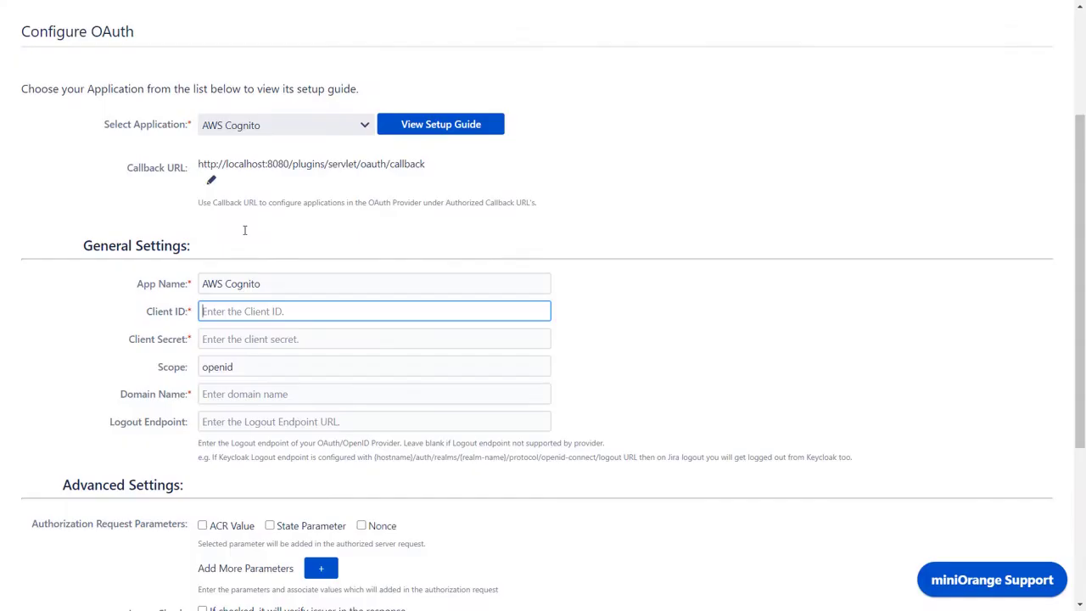
key(ctrl+v)
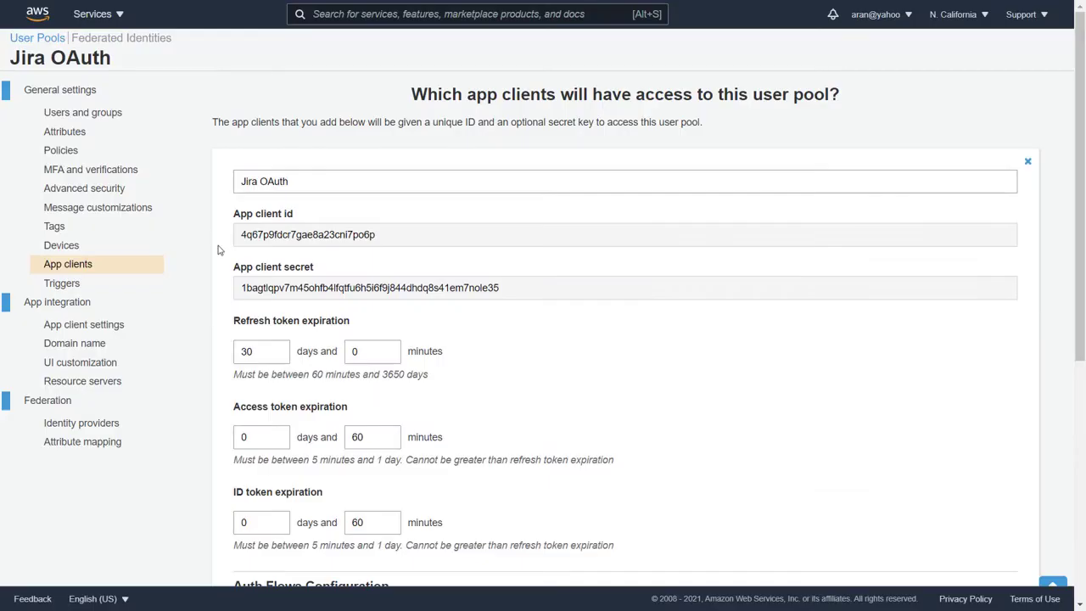
drag(240, 289, 502, 292)
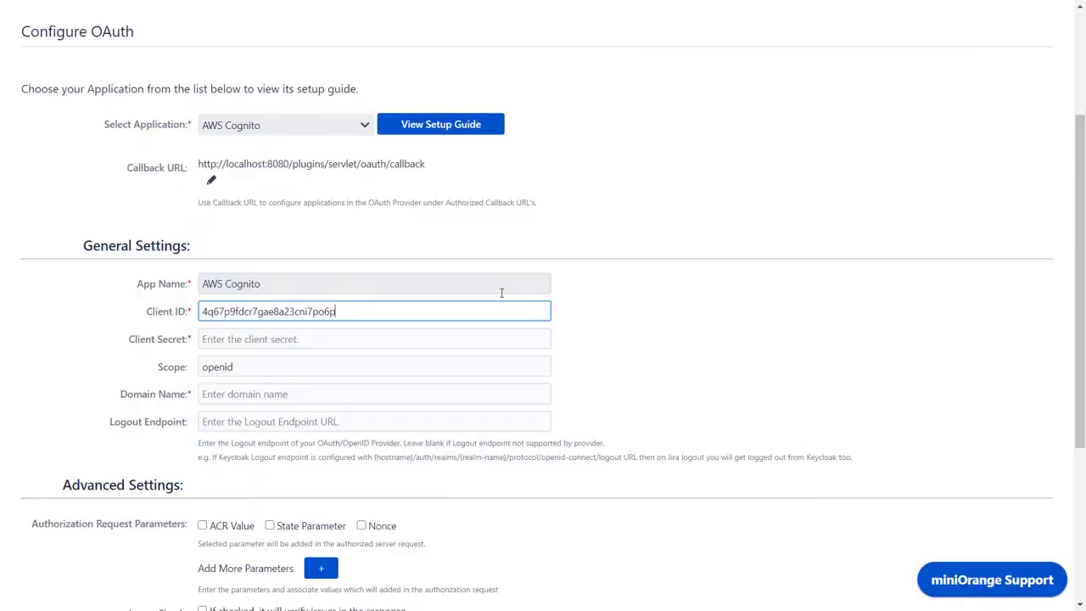
click(438, 337)
key(ctrl+v)
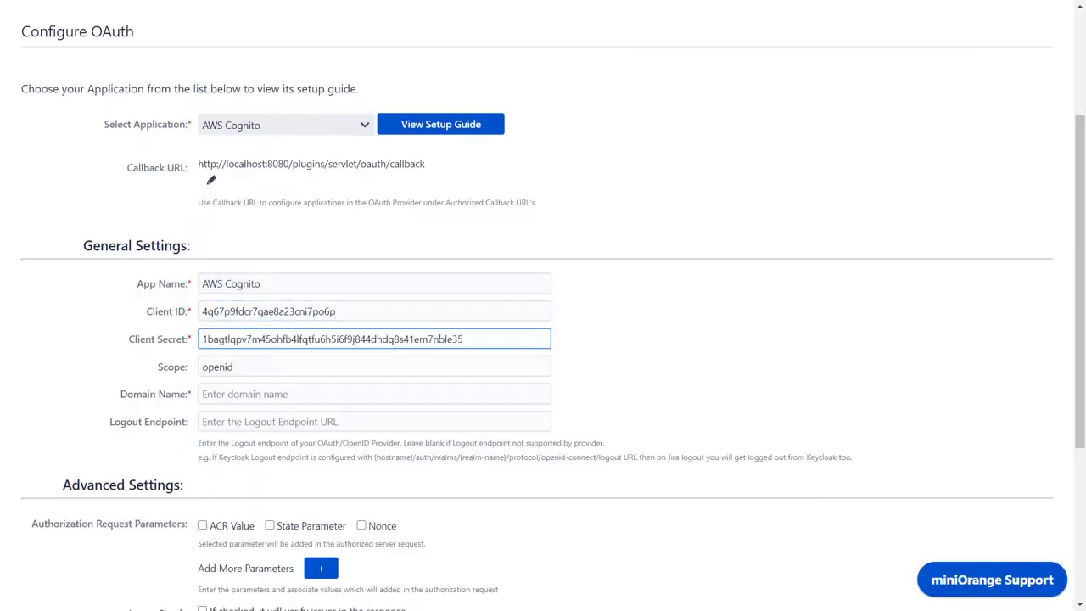
Keep scope openid and set Domain Name to jira-oauth.auth.us-west-1.amazon.cognito.com
click(431, 371)
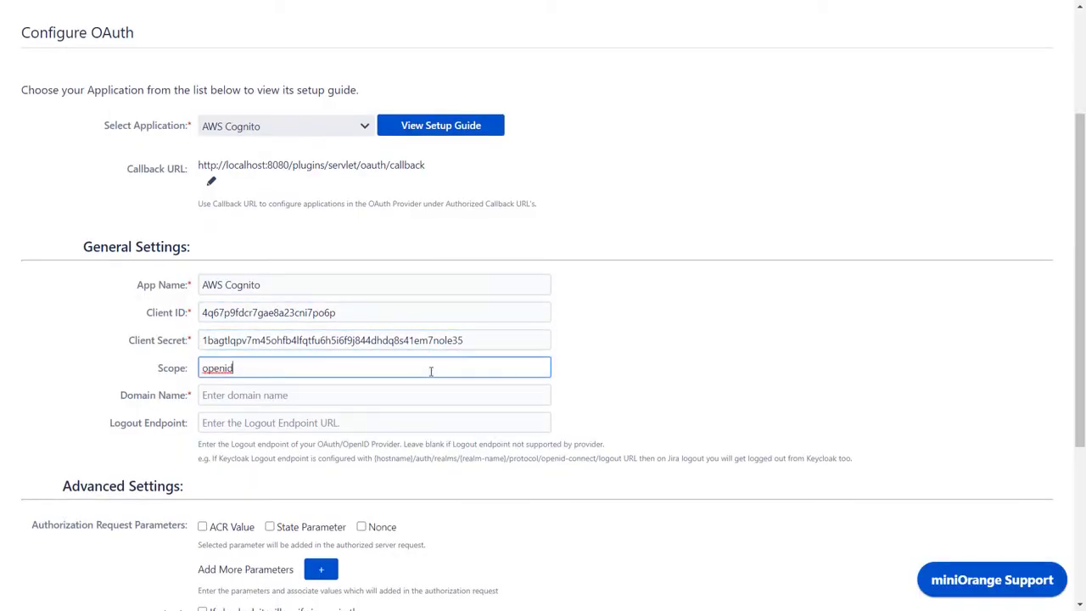
click(425, 396)
text(jira-oauth)
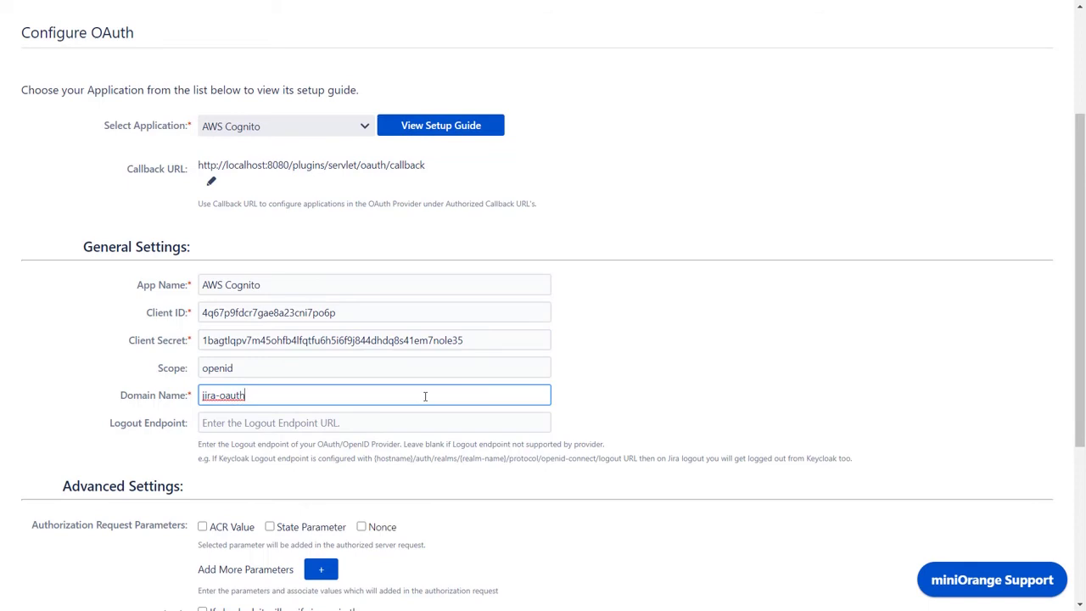
text(.auth.us-west-1.amazon.cognito.com)
click(420, 423)
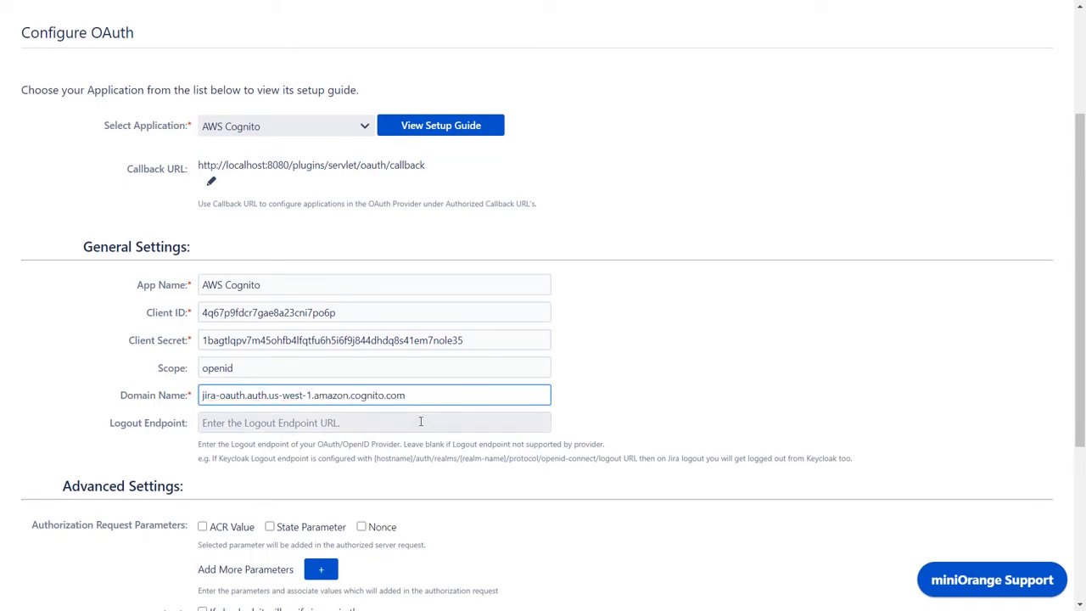
scroll(419, 424, down, 3)
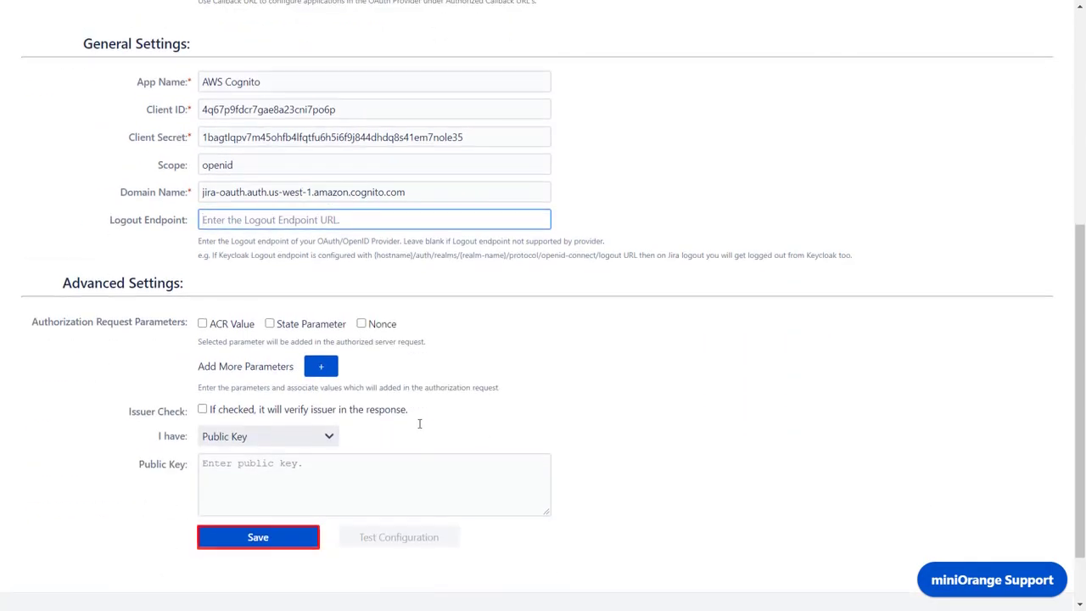
Save the AWS Cognito OAuth settings and run the connection test to check the returned attributes
click(313, 545)
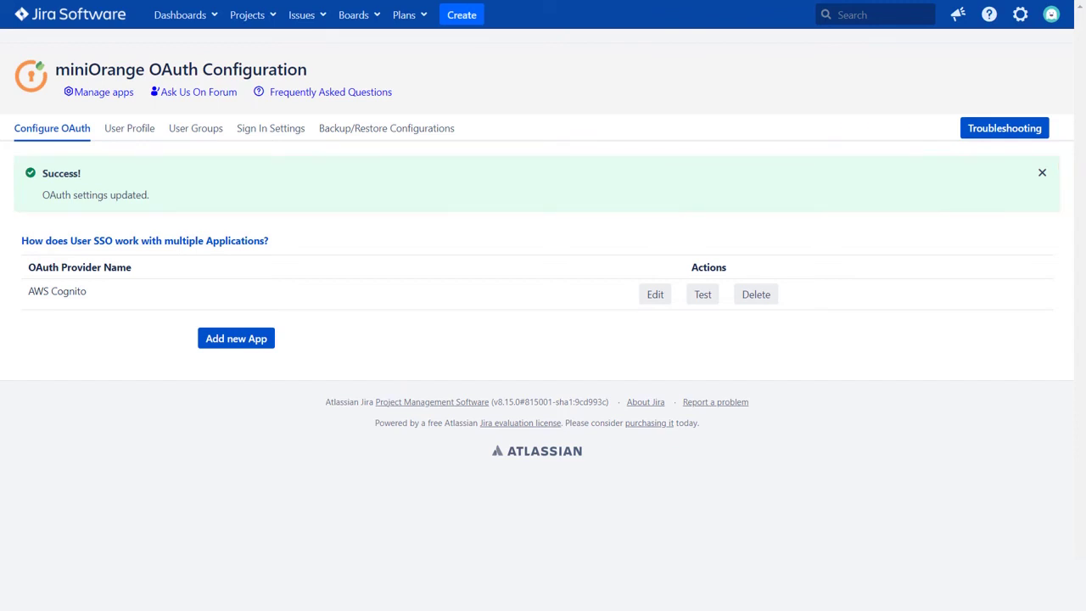
click(699, 297)
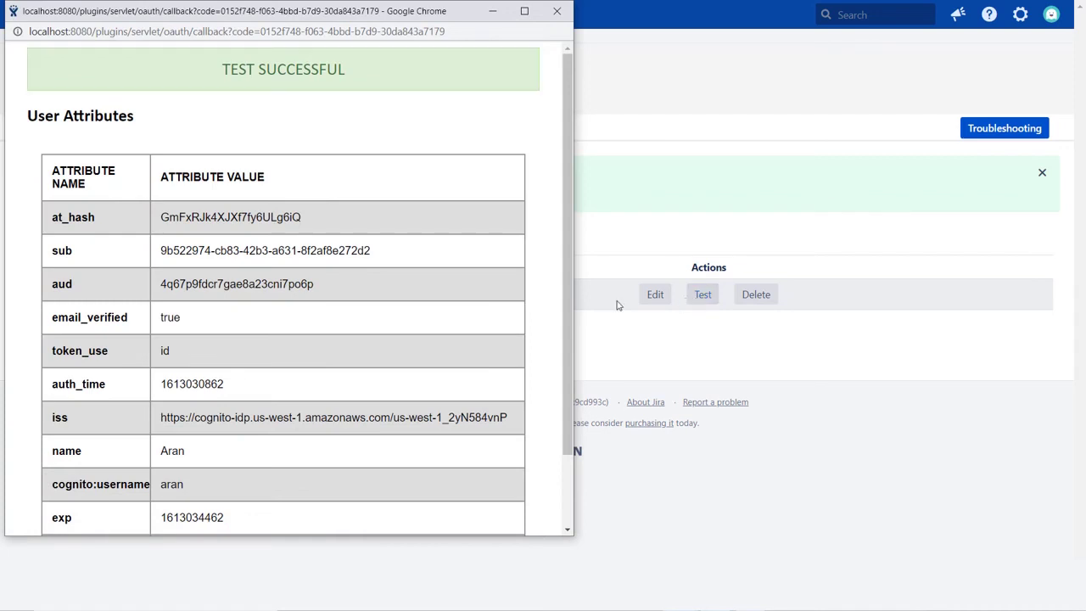
scroll(552, 309, down, 2)
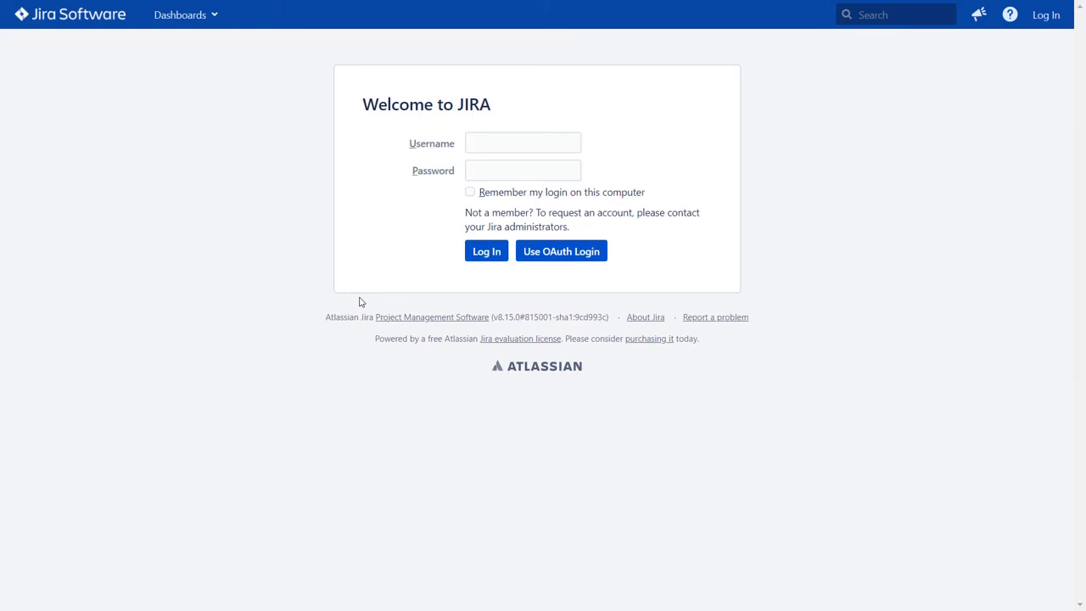
Log in via Use OAuth Login, entering the Cognito user's username and password on the hosted page
click(538, 255)
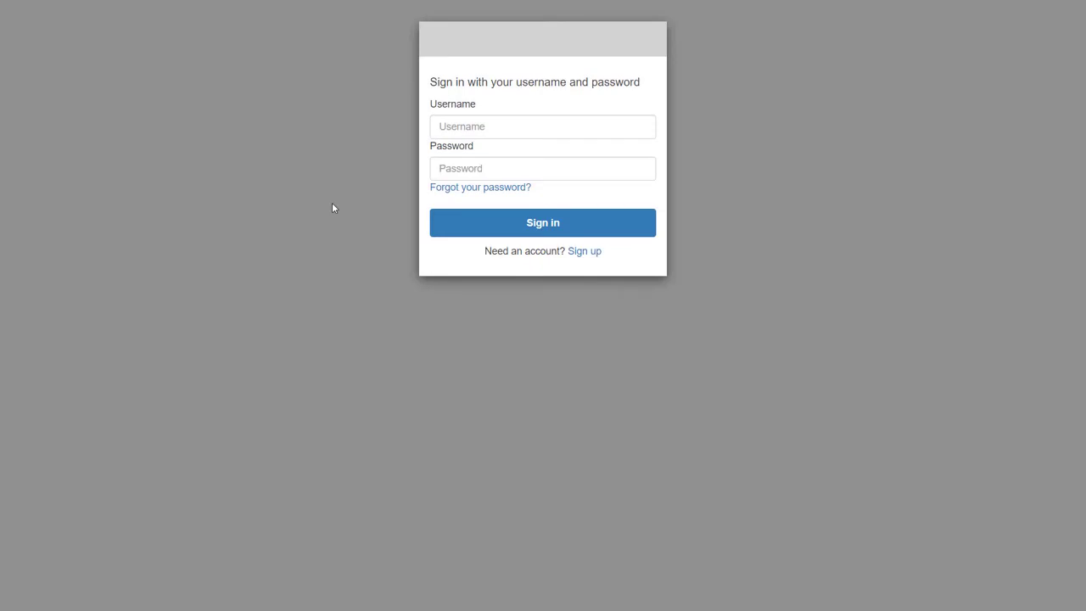
click(458, 126)
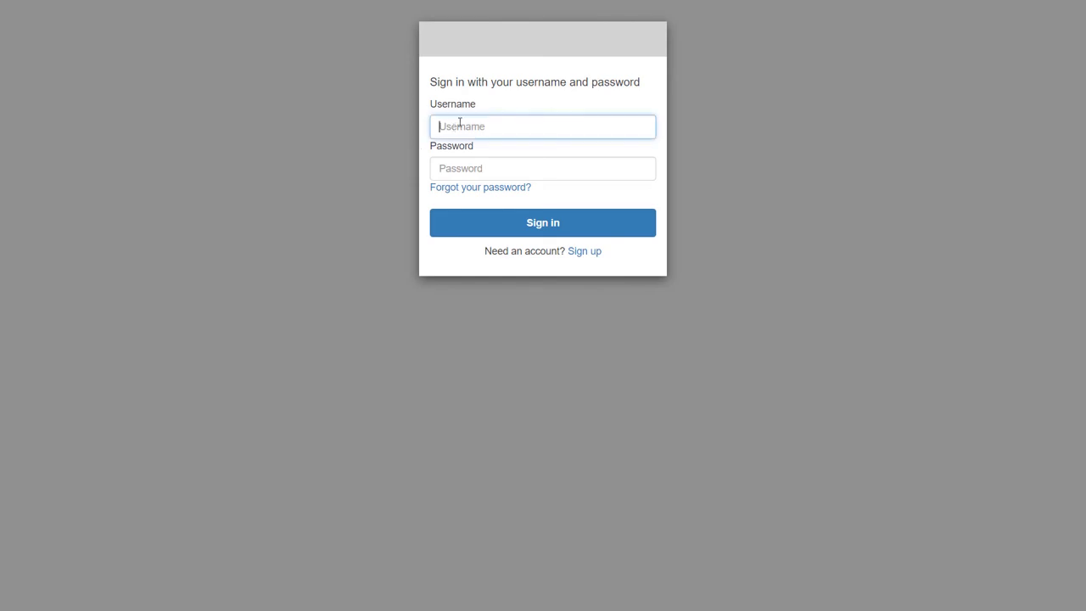
text(aran)
click(470, 166)
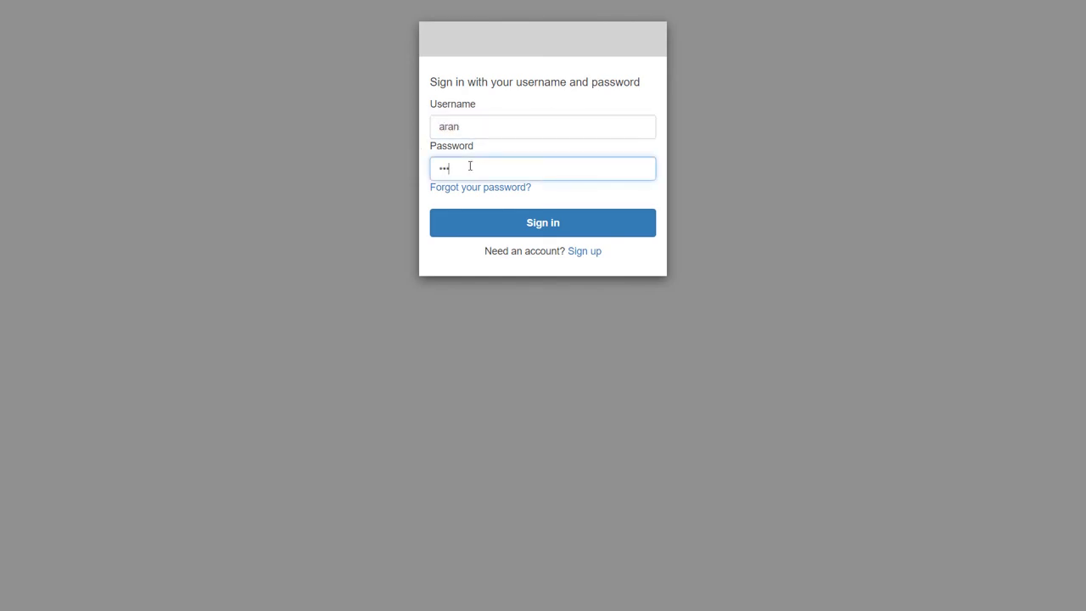
text(*****)
click(519, 225)
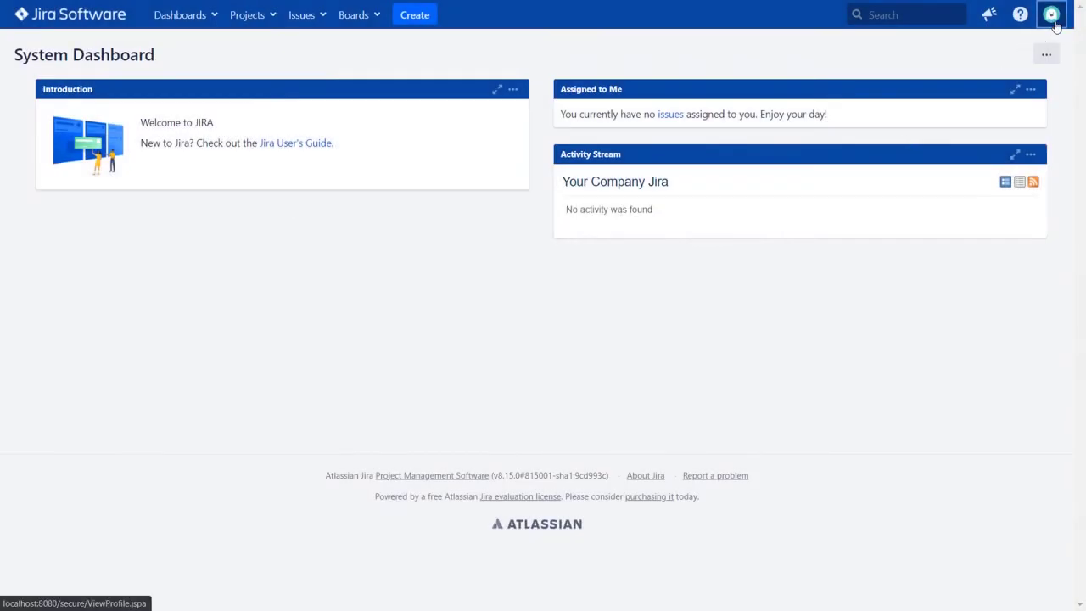
Open the signed-in user's Profile from the avatar menu
click(1055, 25)
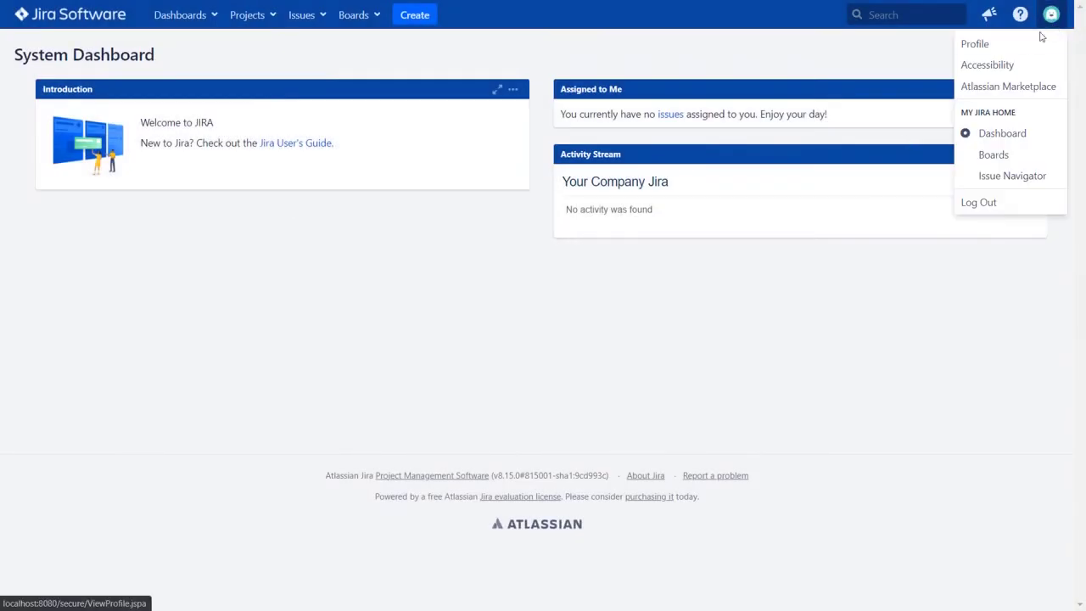
click(981, 43)
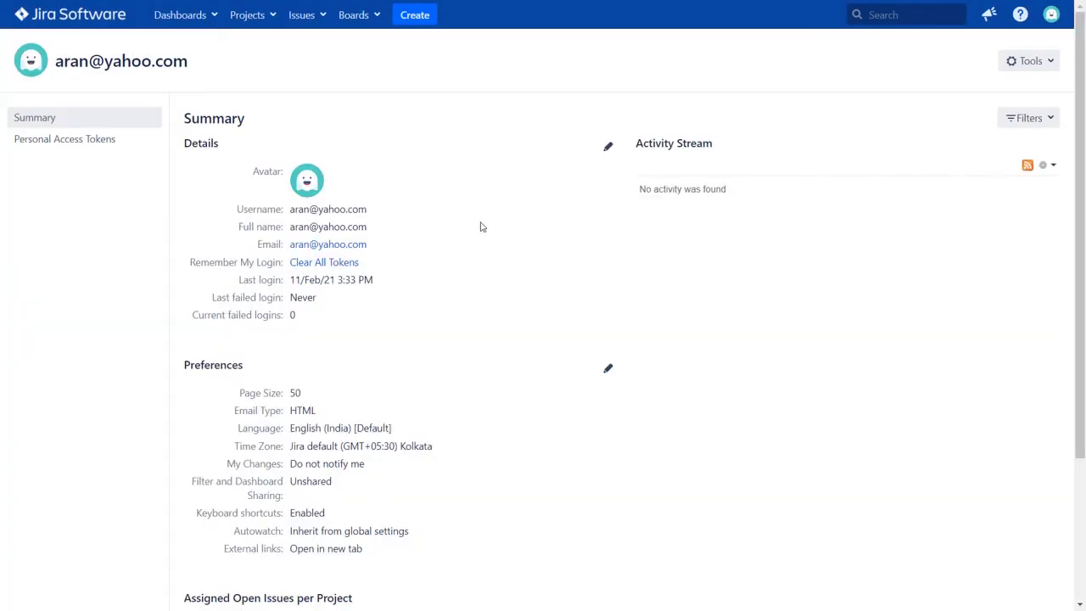